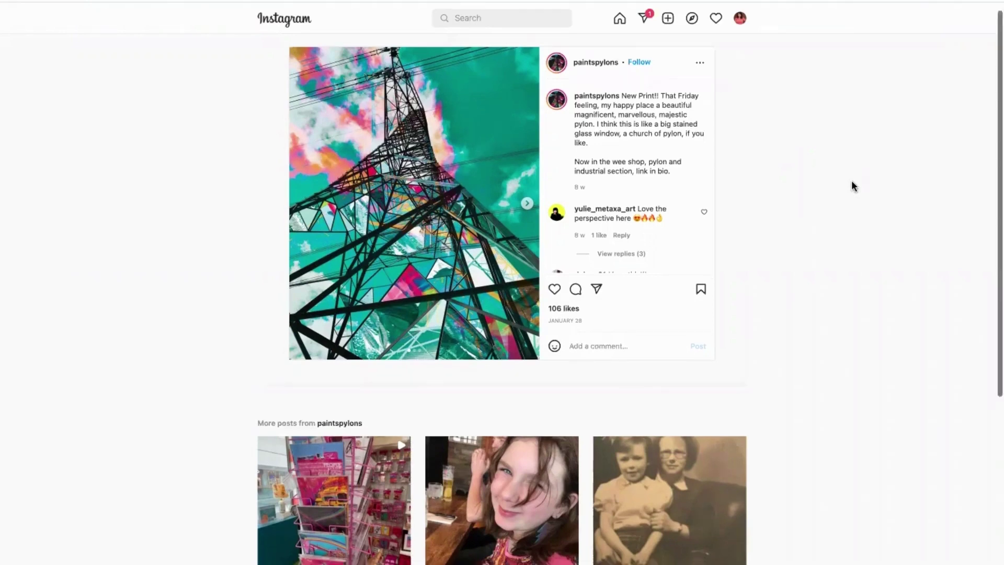
Step: Page through the pylon post's carousel to the pink-framed slide and back to the first image
{"action": "scroll", "coordinate": [852, 184], "scroll_direction": "down", "scroll_amount": 5}
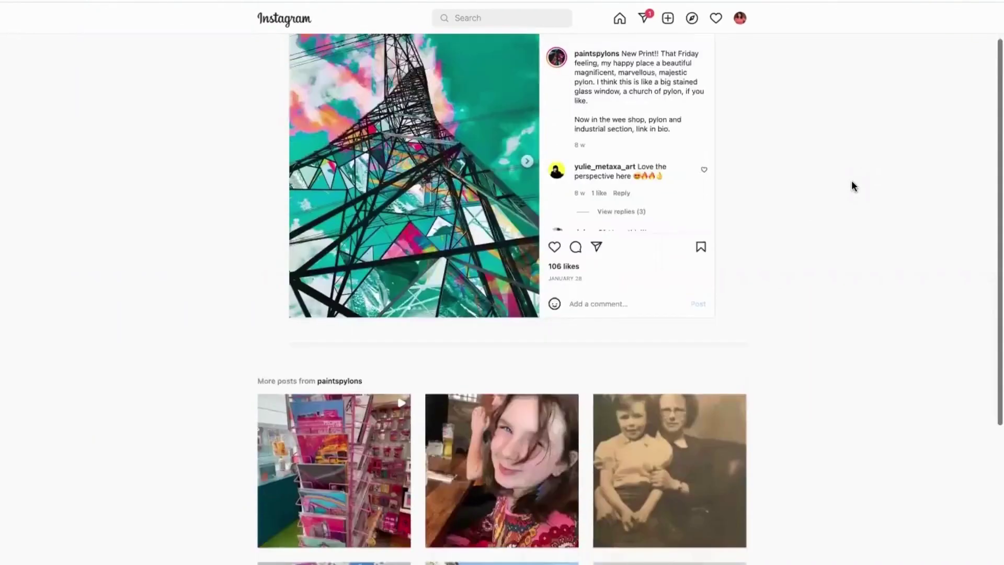
{"action": "scroll", "coordinate": [852, 183], "scroll_direction": "up", "scroll_amount": 2}
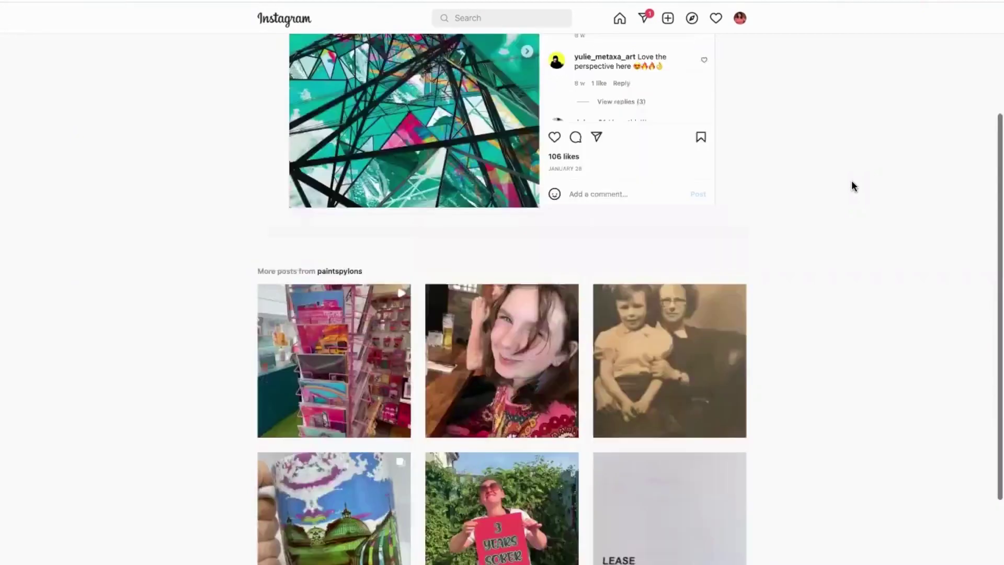
{"action": "scroll", "coordinate": [852, 183], "scroll_direction": "up", "scroll_amount": 3}
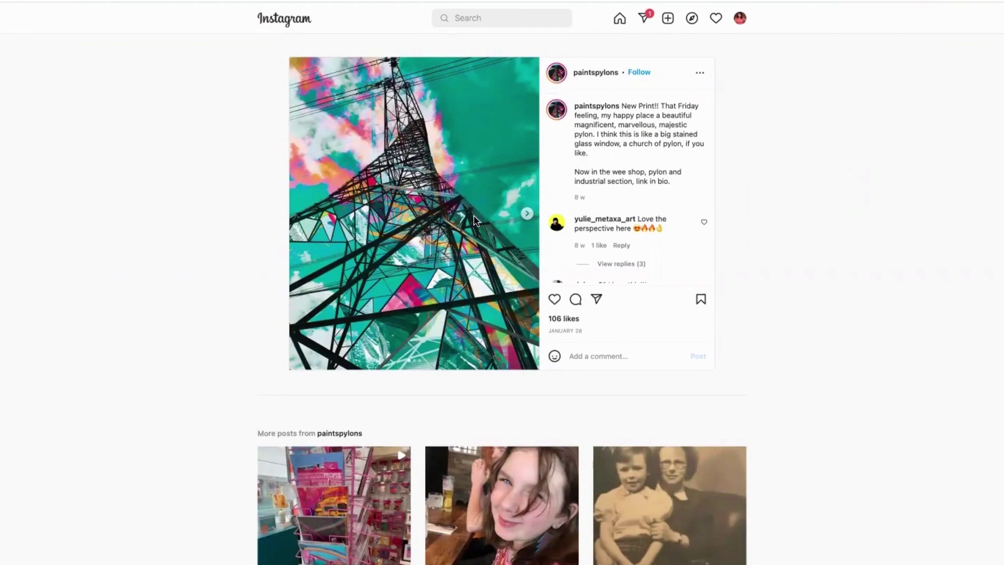
{"action": "scroll", "coordinate": [816, 354], "scroll_direction": "down", "scroll_amount": 5}
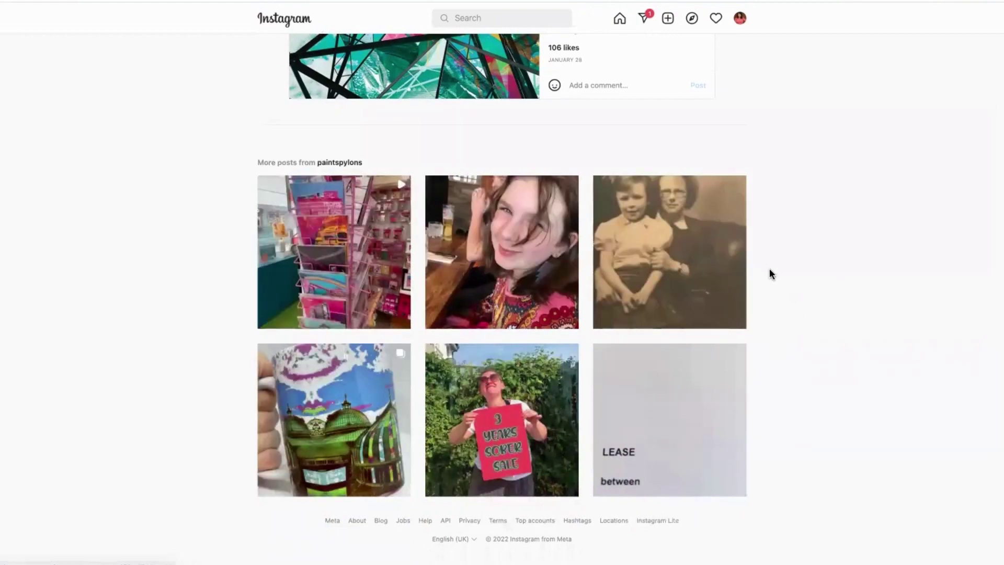
{"action": "scroll", "coordinate": [769, 273], "scroll_direction": "up", "scroll_amount": 3}
{"action": "scroll", "coordinate": [770, 273], "scroll_direction": "up", "scroll_amount": 3}
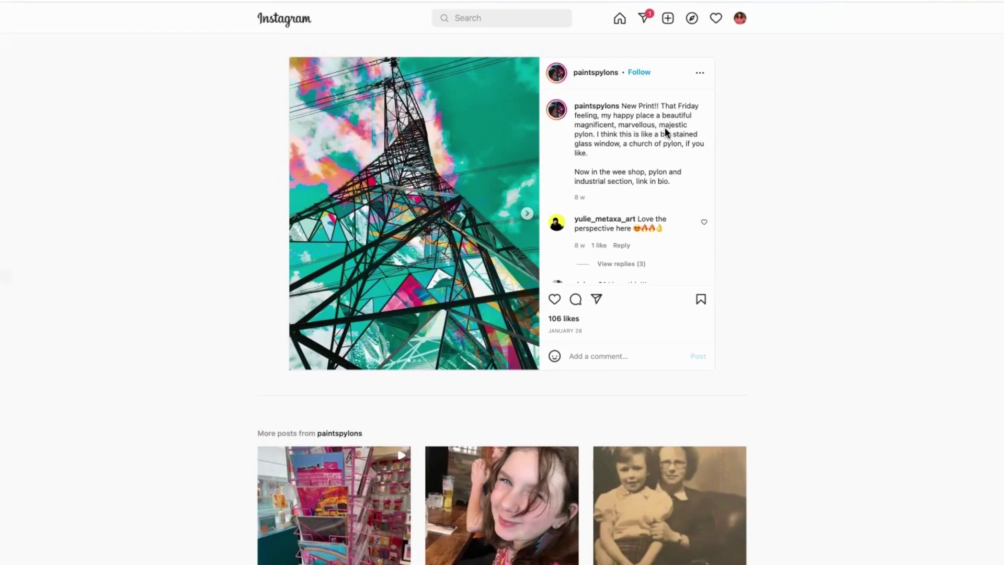
{"action": "scroll", "coordinate": [679, 144], "scroll_direction": "down", "scroll_amount": 1}
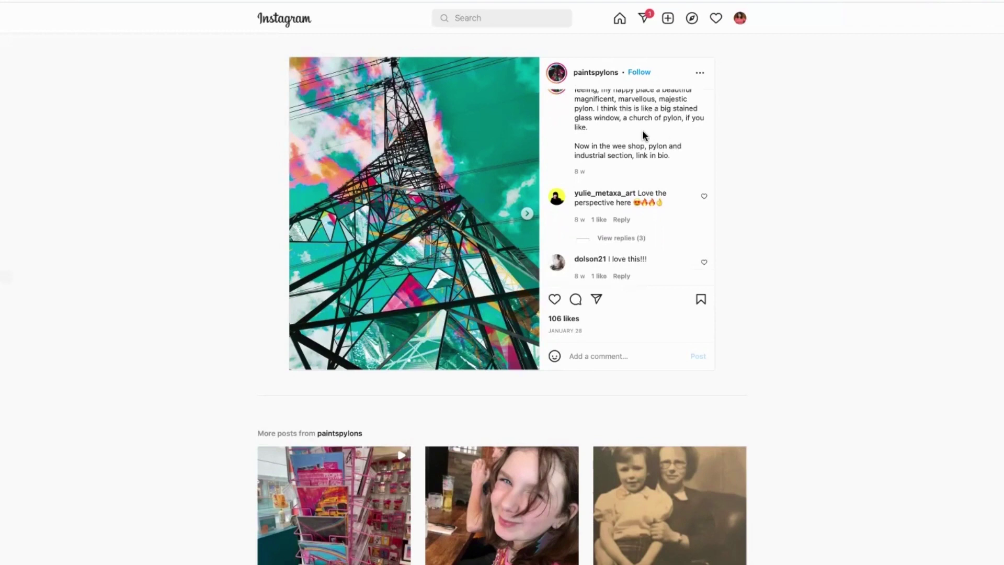
{"action": "scroll", "coordinate": [646, 137], "scroll_direction": "up", "scroll_amount": 1}
{"action": "scroll", "coordinate": [645, 131], "scroll_direction": "up", "scroll_amount": 1}
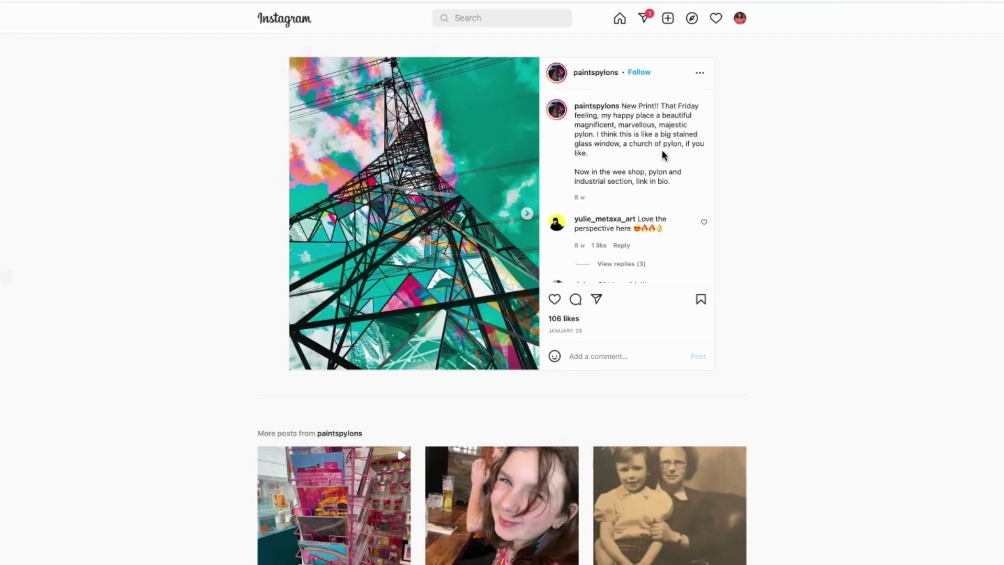
{"action": "left_click", "coordinate": [529, 211]}
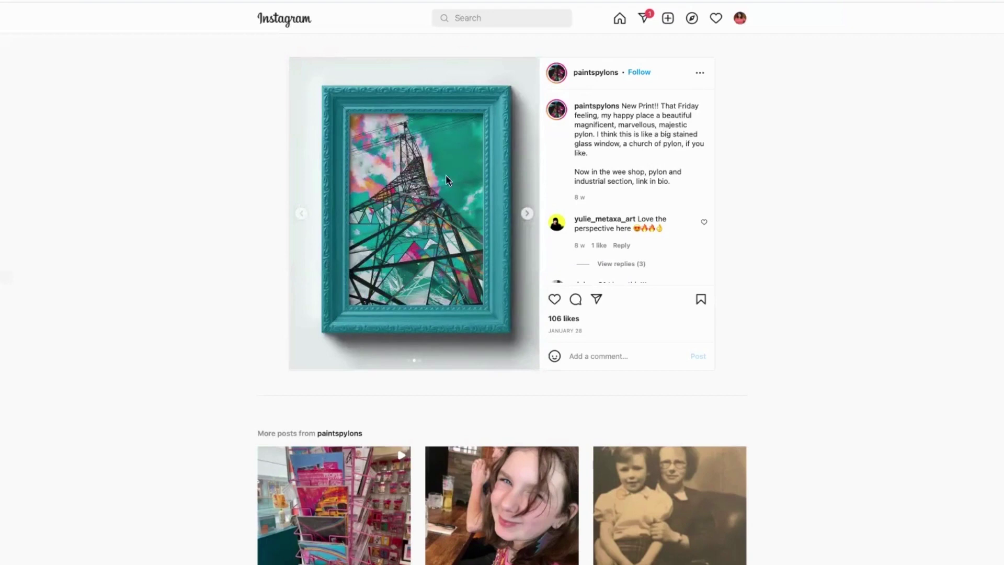
{"action": "left_click", "coordinate": [528, 212]}
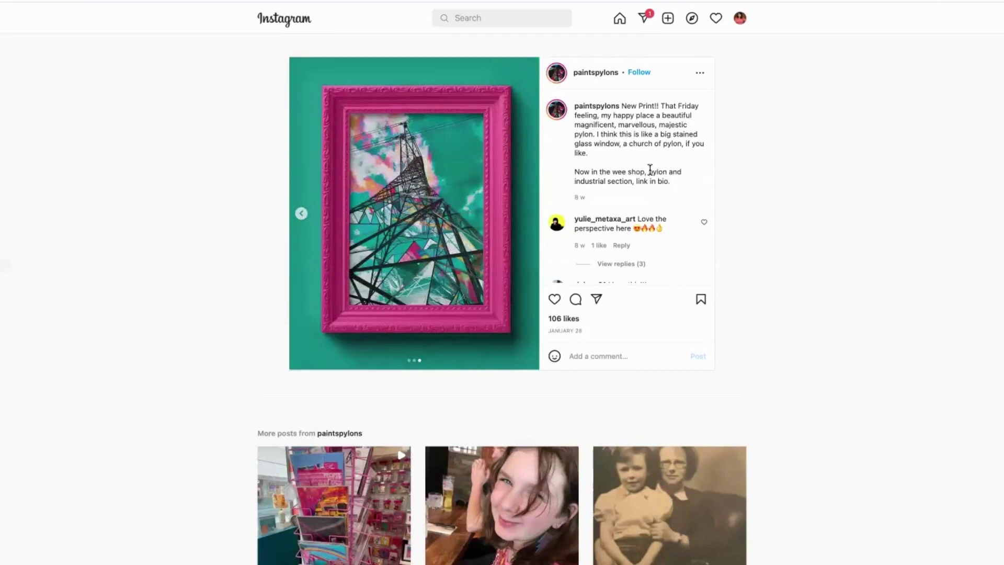
{"action": "left_click", "coordinate": [302, 214]}
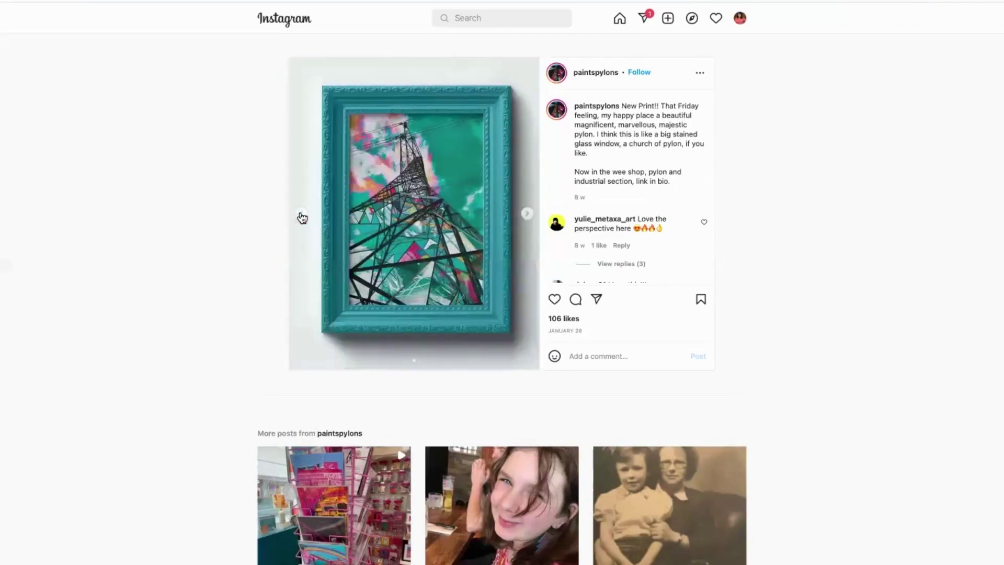
{"action": "left_click", "coordinate": [301, 215]}
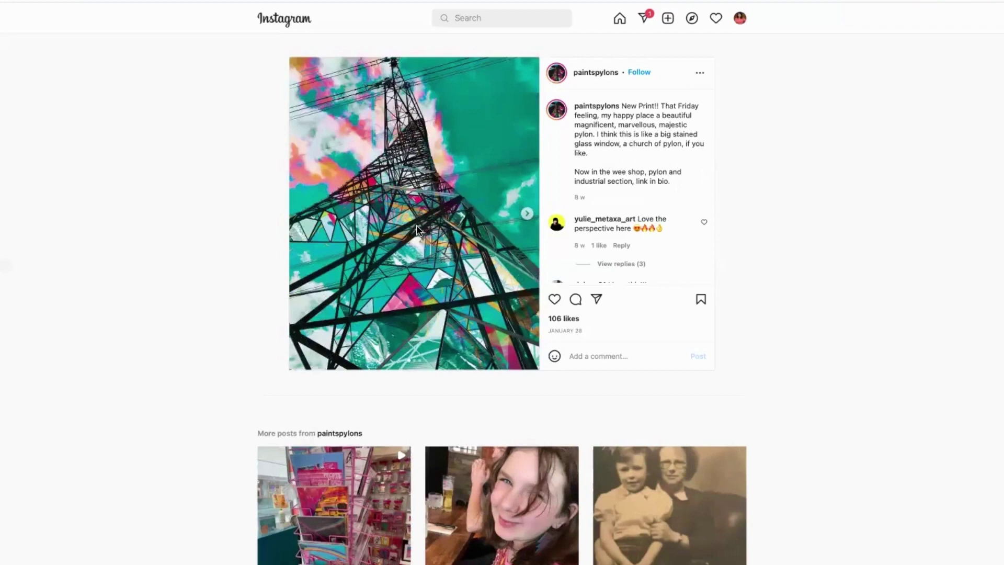
Step: Step through the framed-print slides again, then return to the pylon close-up slide
{"action": "scroll", "coordinate": [843, 351], "scroll_direction": "down", "scroll_amount": 4}
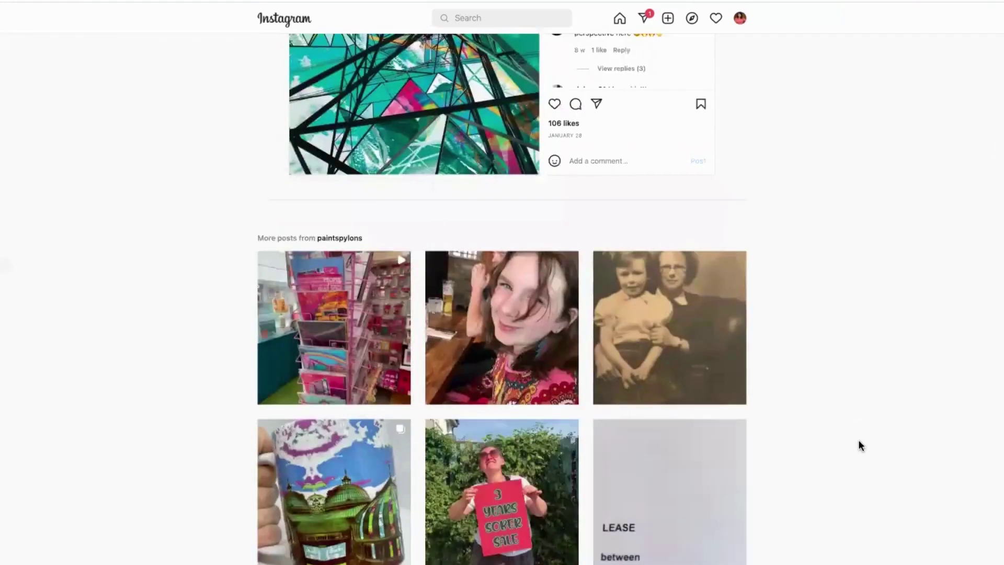
{"action": "scroll", "coordinate": [858, 442], "scroll_direction": "up", "scroll_amount": 4}
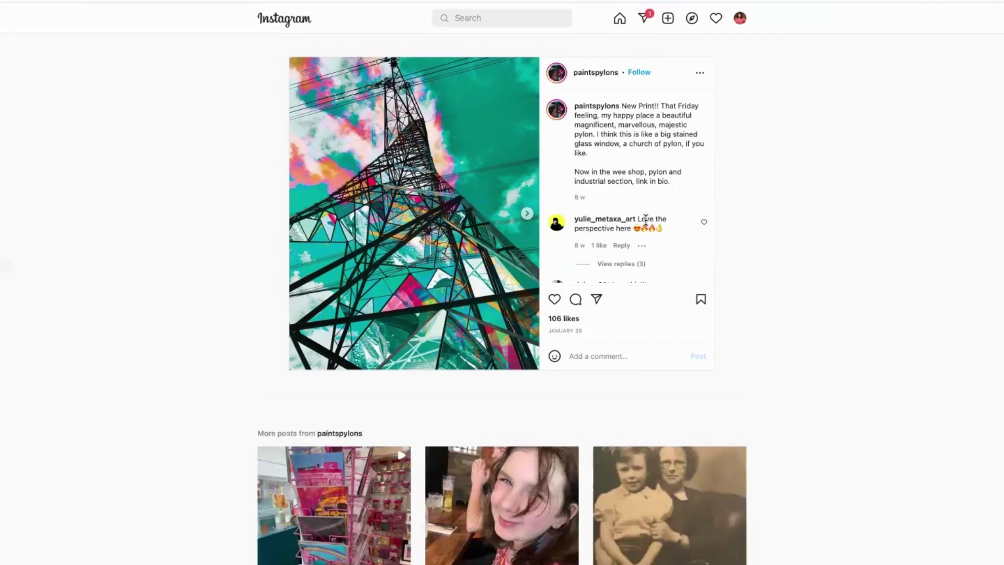
{"action": "left_click", "coordinate": [527, 214]}
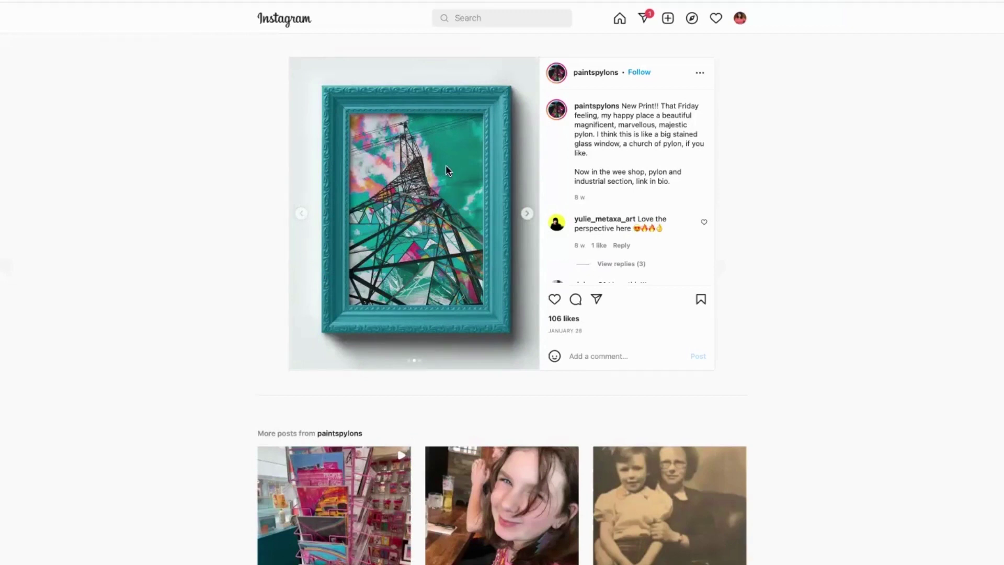
{"action": "left_click", "coordinate": [526, 212]}
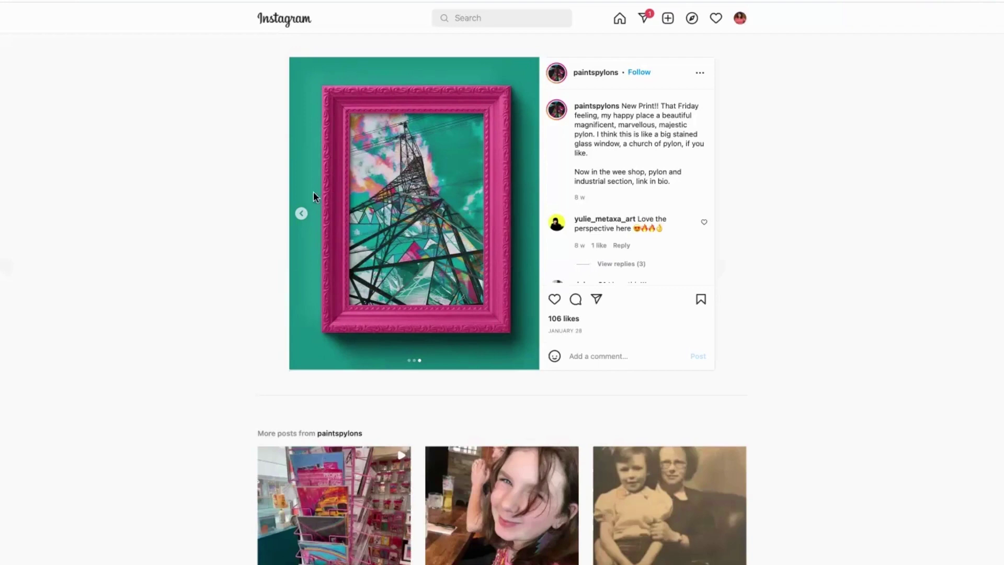
{"action": "left_click", "coordinate": [301, 213]}
{"action": "left_click", "coordinate": [302, 212]}
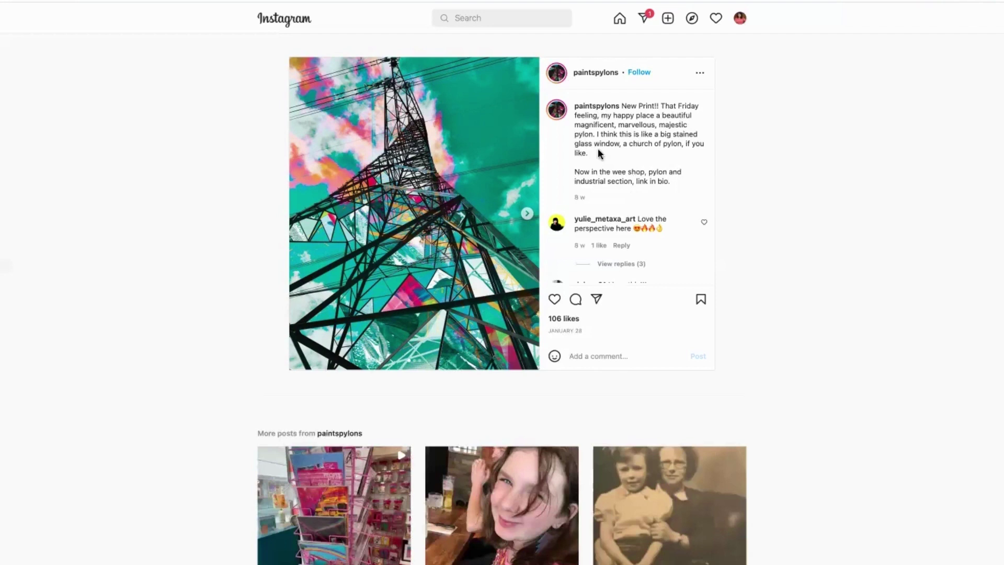
{"action": "left_click", "coordinate": [527, 214]}
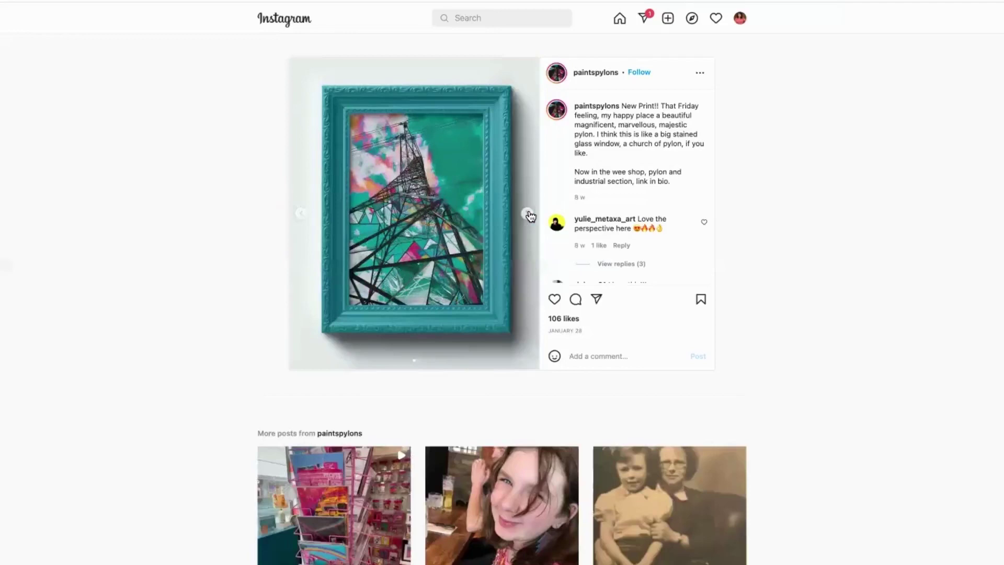
{"action": "left_click", "coordinate": [528, 214]}
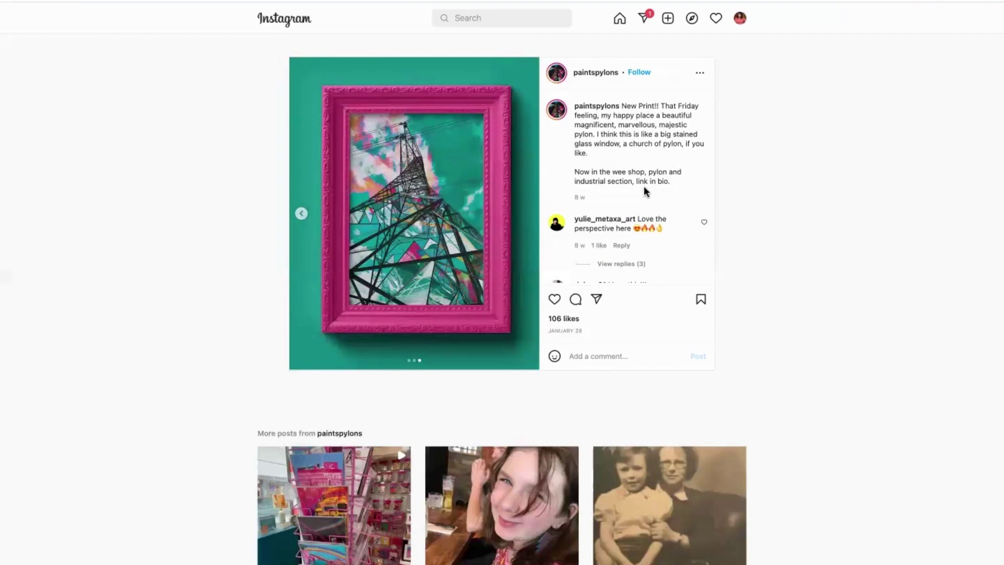
{"action": "scroll", "coordinate": [644, 188], "scroll_direction": "down", "scroll_amount": 3}
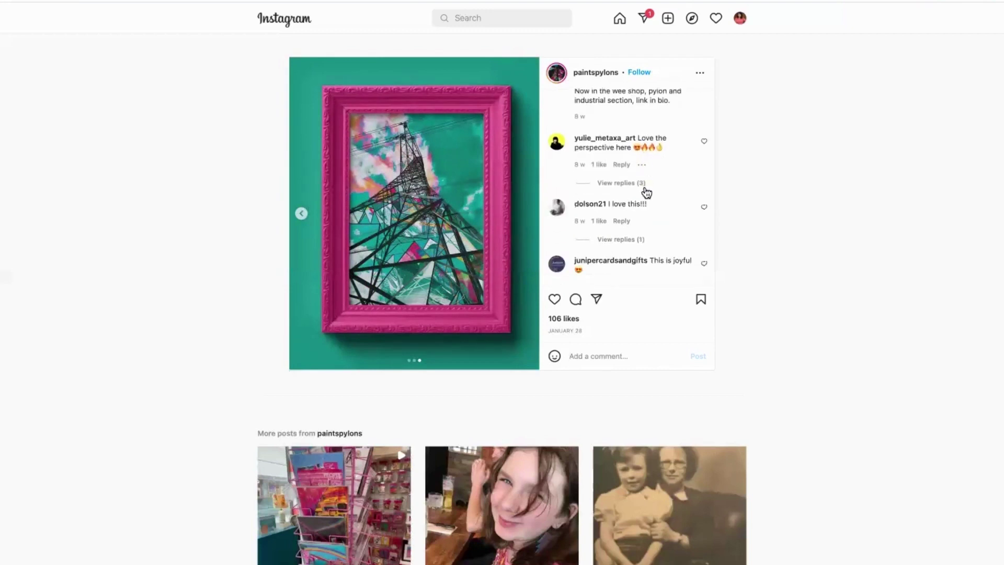
{"action": "left_click", "coordinate": [642, 183]}
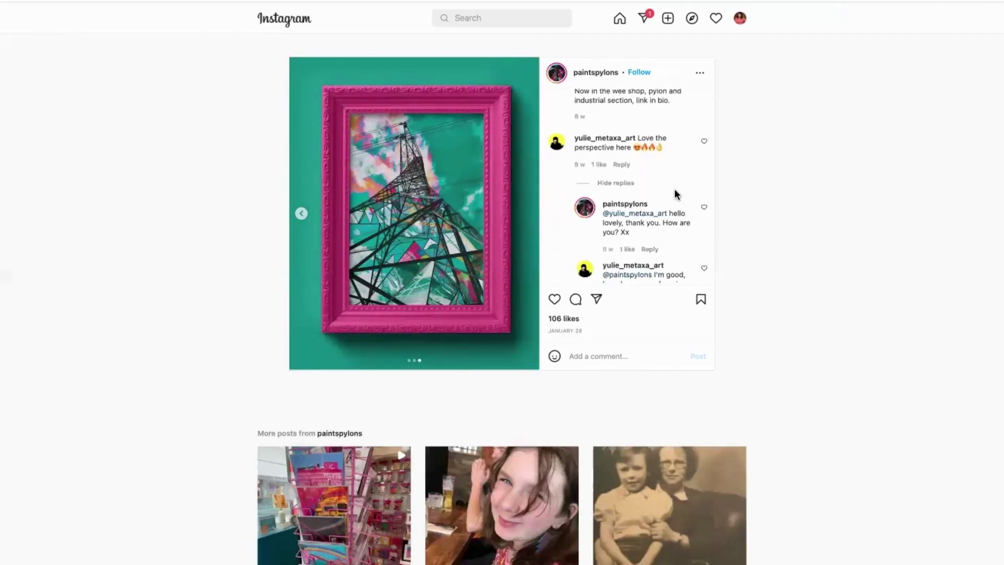
{"action": "scroll", "coordinate": [673, 189], "scroll_direction": "down", "scroll_amount": 1}
{"action": "scroll", "coordinate": [673, 189], "scroll_direction": "down", "scroll_amount": 1}
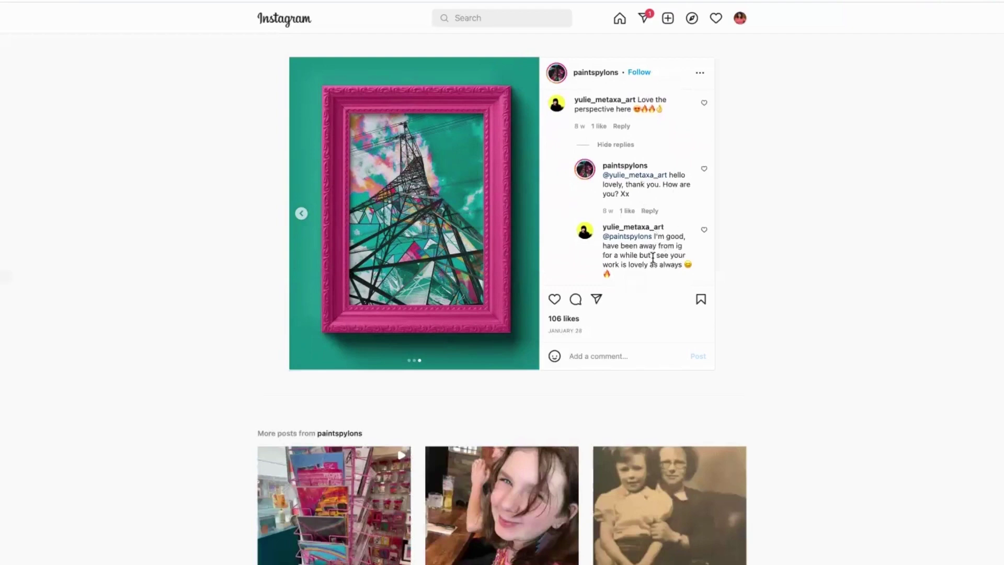
{"action": "scroll", "coordinate": [651, 257], "scroll_direction": "down", "scroll_amount": 4}
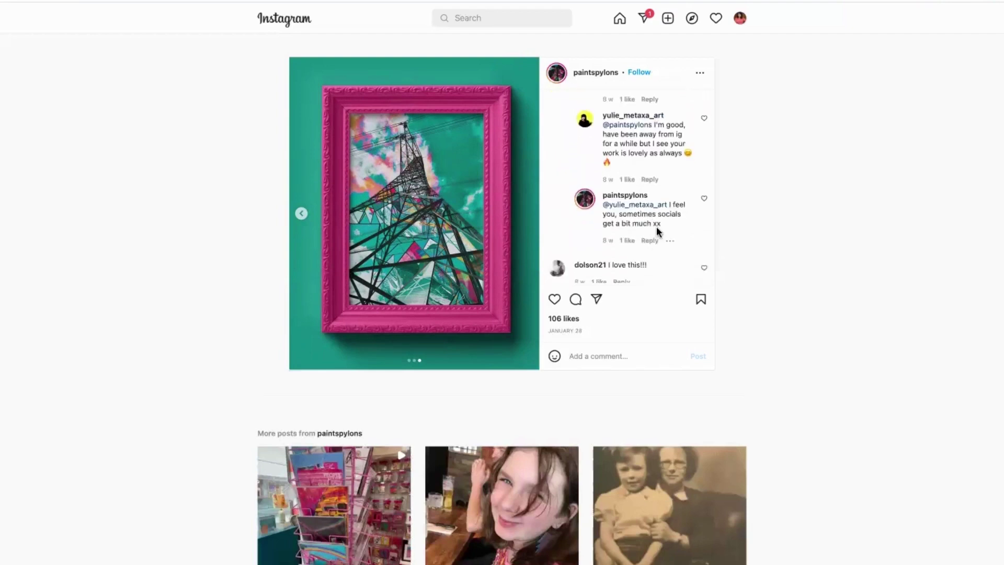
{"action": "scroll", "coordinate": [657, 226], "scroll_direction": "down", "scroll_amount": 2}
{"action": "scroll", "coordinate": [657, 231], "scroll_direction": "down", "scroll_amount": 10}
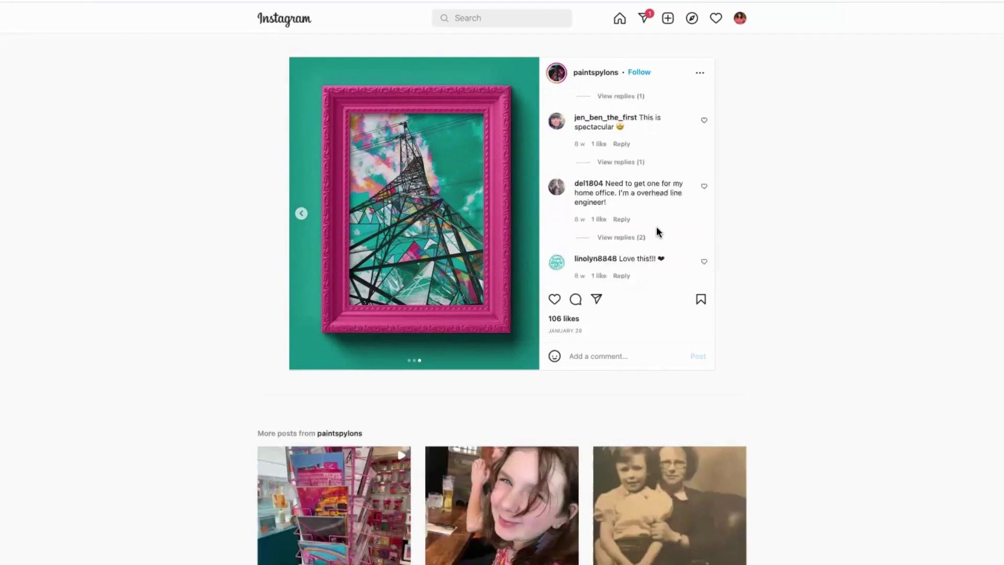
{"action": "scroll", "coordinate": [657, 226], "scroll_direction": "down", "scroll_amount": 5}
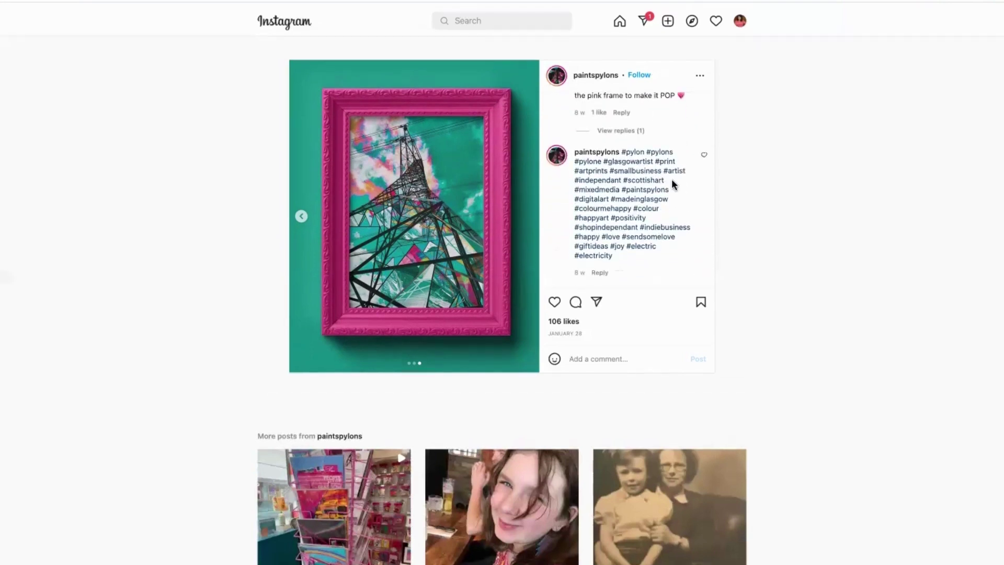
{"action": "scroll", "coordinate": [672, 179], "scroll_direction": "up", "scroll_amount": 5}
{"action": "scroll", "coordinate": [672, 180], "scroll_direction": "up", "scroll_amount": 6}
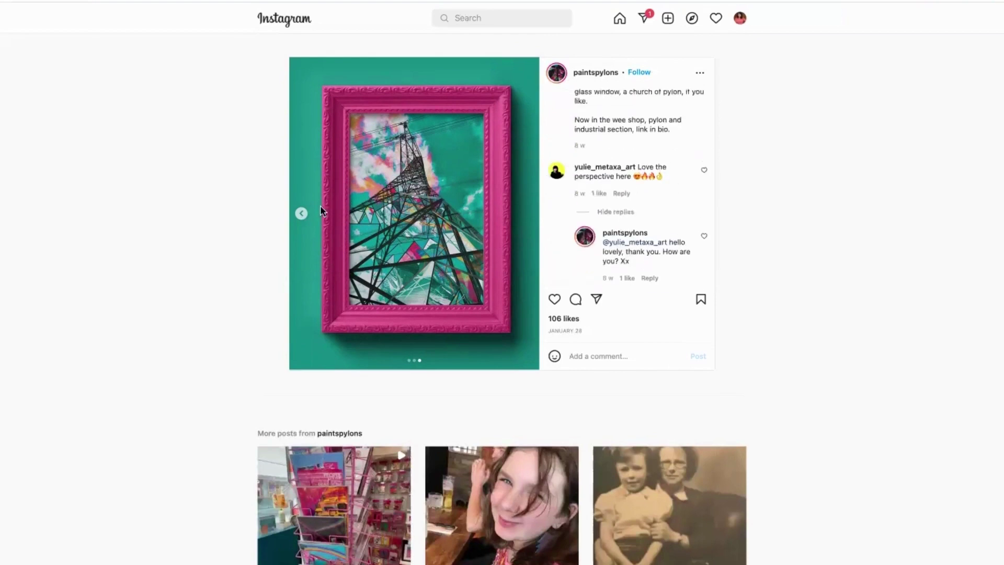
Step: Bring the pylon post carousel back to its first image and scroll to the top
{"action": "left_click", "coordinate": [302, 215]}
{"action": "left_click", "coordinate": [305, 216]}
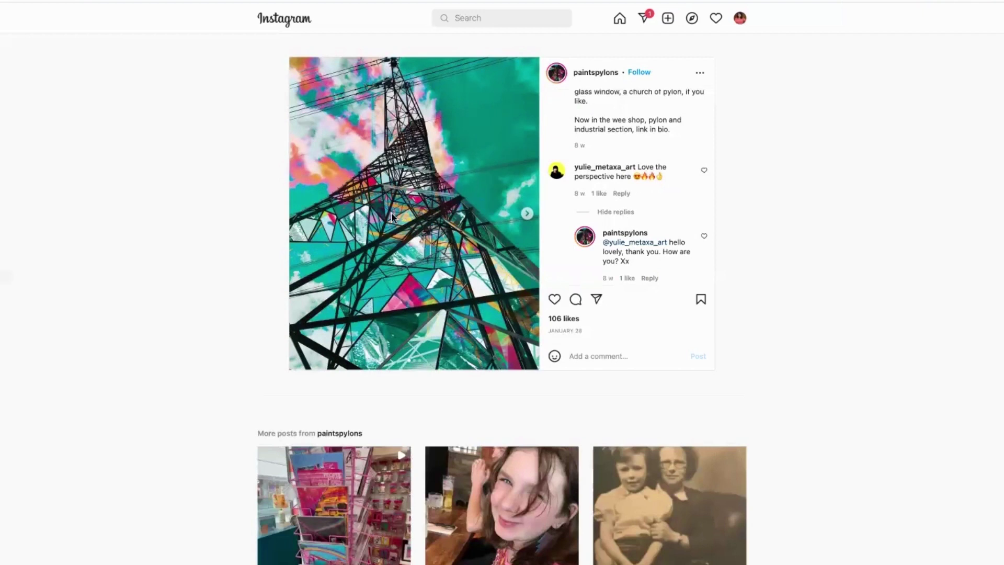
{"action": "scroll", "coordinate": [674, 151], "scroll_direction": "up", "scroll_amount": 1}
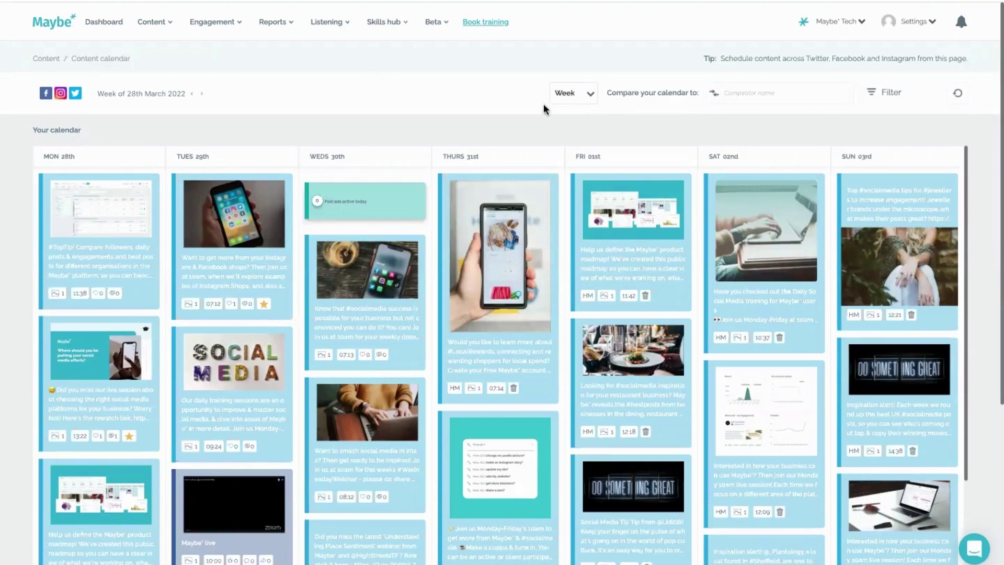
Step: Search 'paintspylons' in the competitor field and select PaintsPylons for the calendar comparison
{"action": "left_click", "coordinate": [746, 94]}
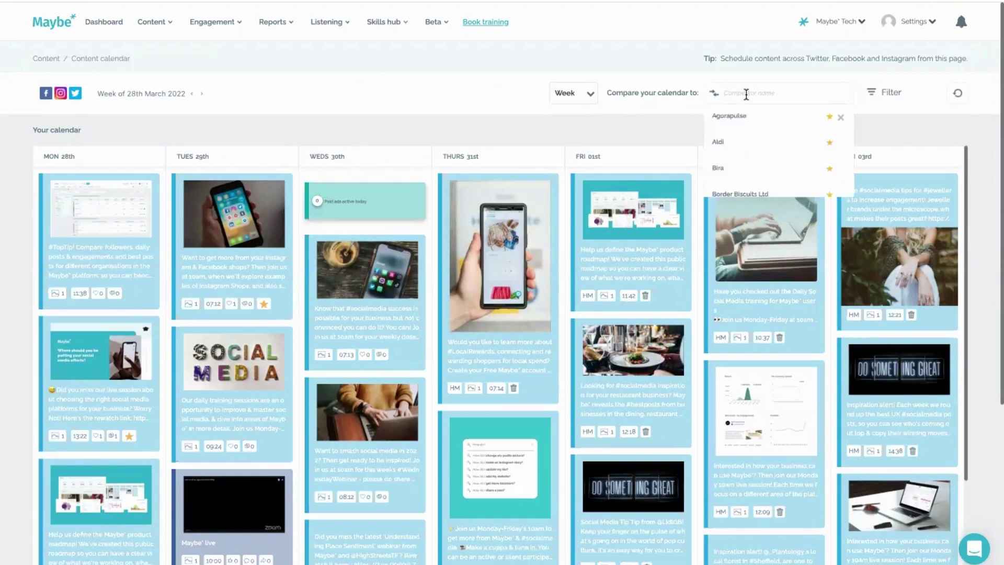
{"action": "type", "text": "pain"}
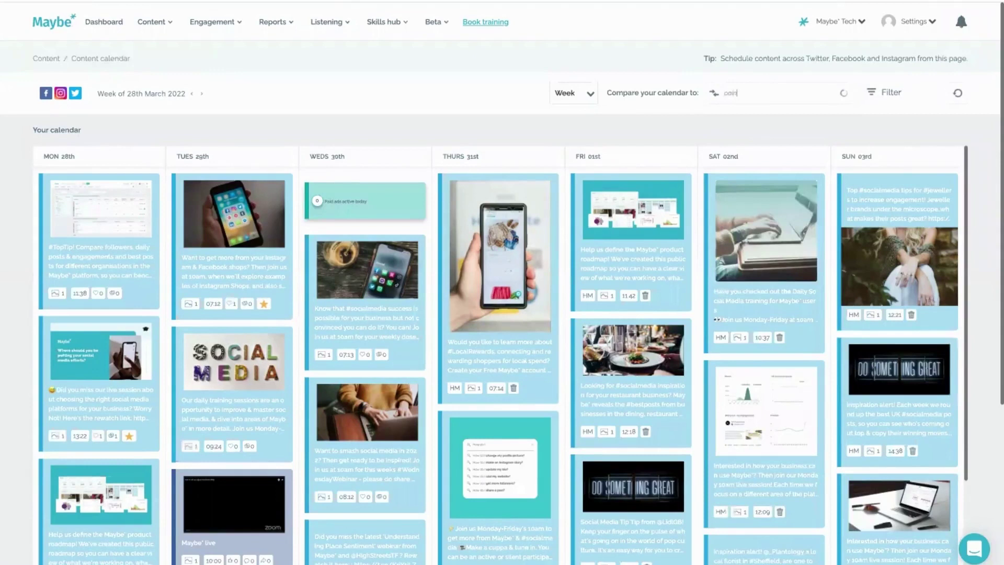
{"action": "type", "text": "tspyicyid"}
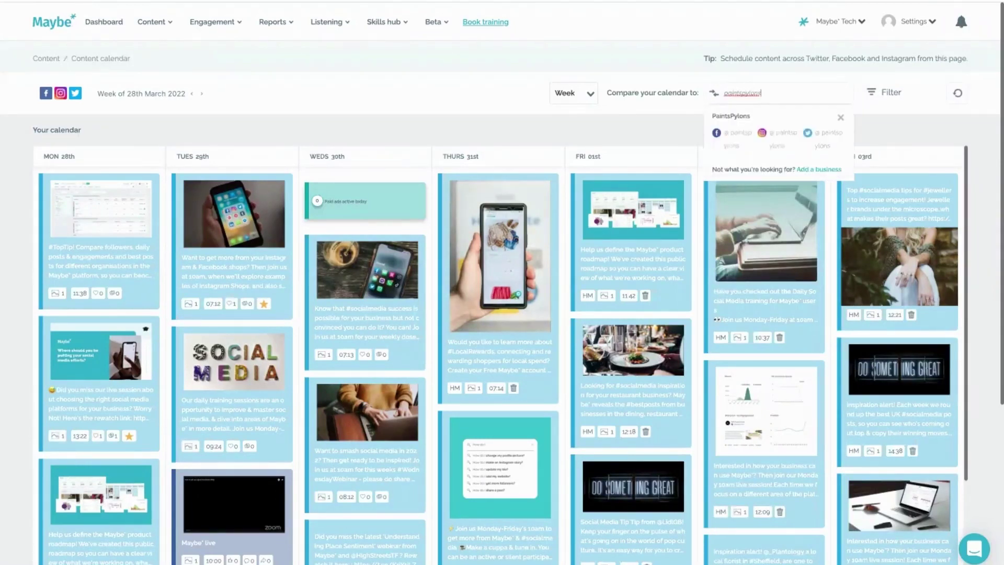
{"action": "left_click", "coordinate": [776, 134]}
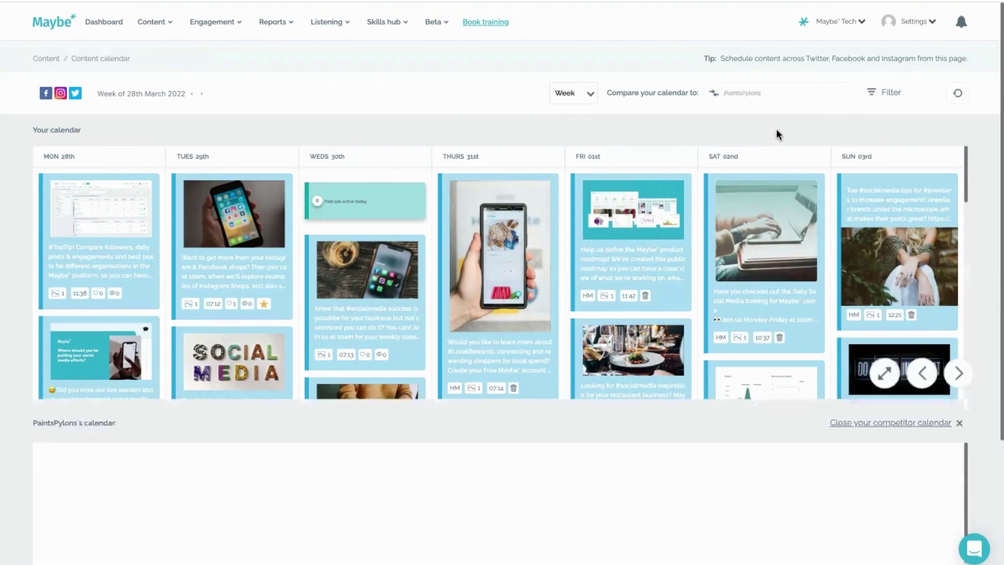
Step: Review both calendars and reload Content calendar (beta) from the Content menu
{"action": "scroll", "coordinate": [777, 135], "scroll_direction": "down", "scroll_amount": 3}
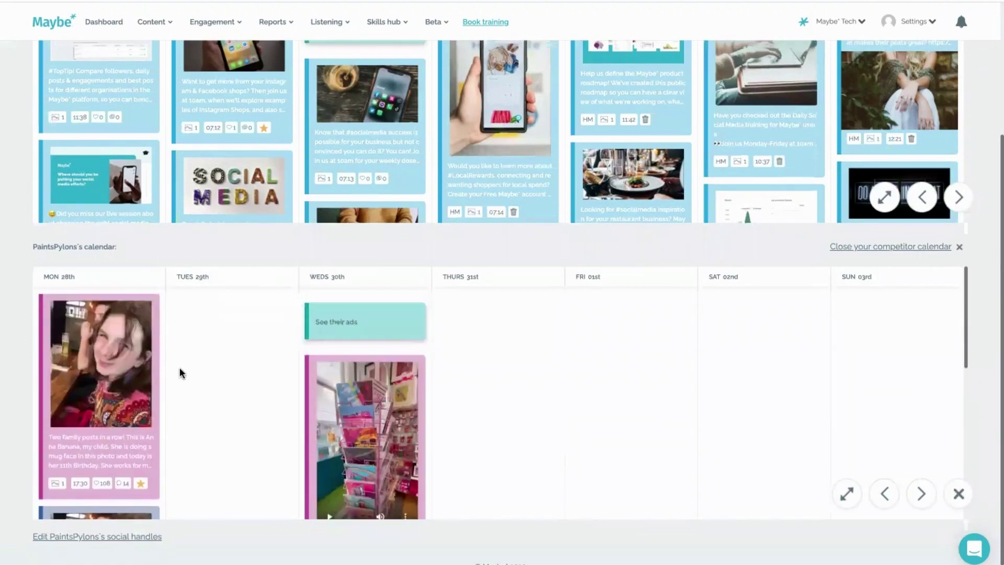
{"action": "scroll", "coordinate": [522, 381], "scroll_direction": "up", "scroll_amount": 3}
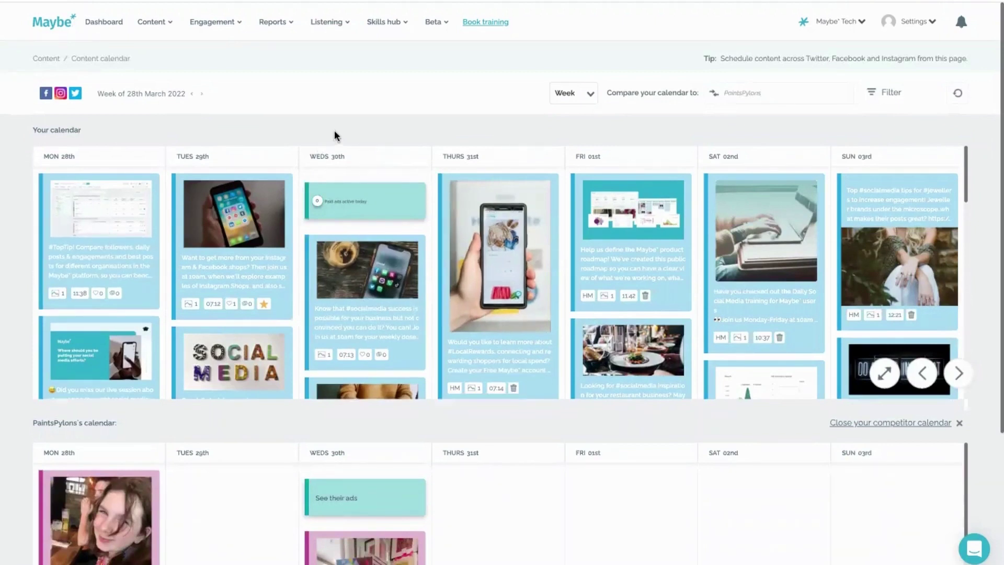
{"action": "left_click", "coordinate": [164, 23]}
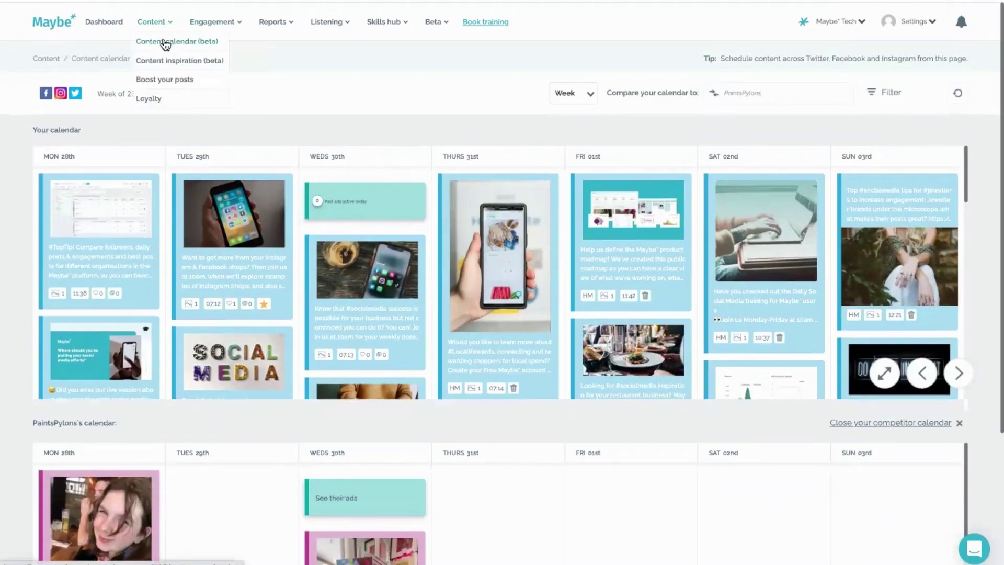
{"action": "left_click", "coordinate": [164, 44]}
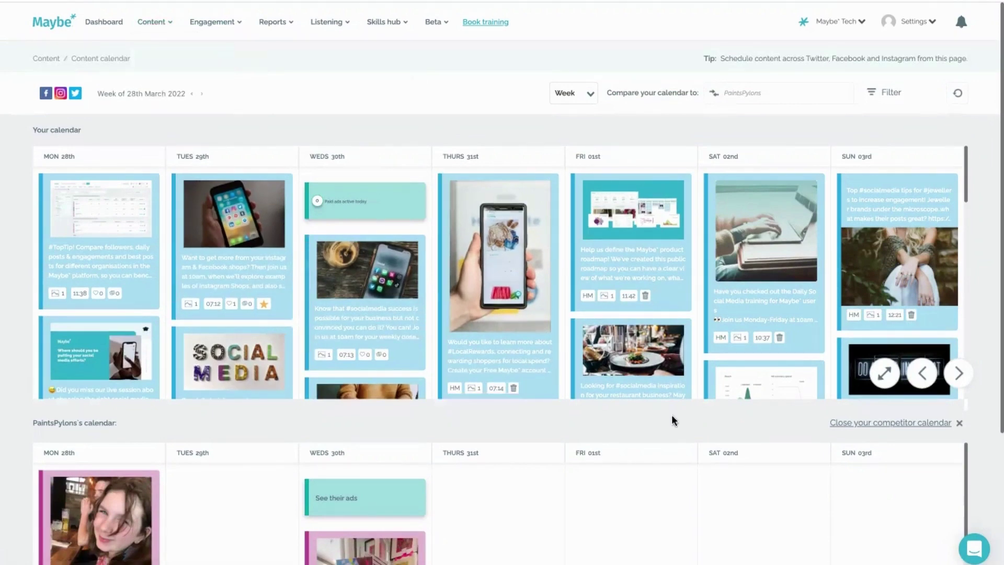
{"action": "scroll", "coordinate": [506, 347], "scroll_direction": "down", "scroll_amount": 3}
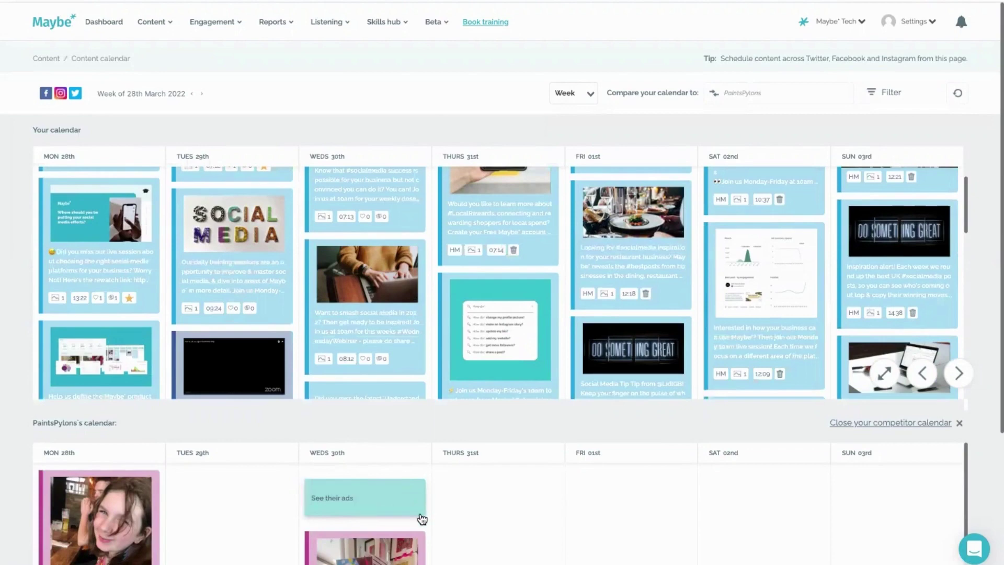
{"action": "scroll", "coordinate": [234, 351], "scroll_direction": "up", "scroll_amount": 3}
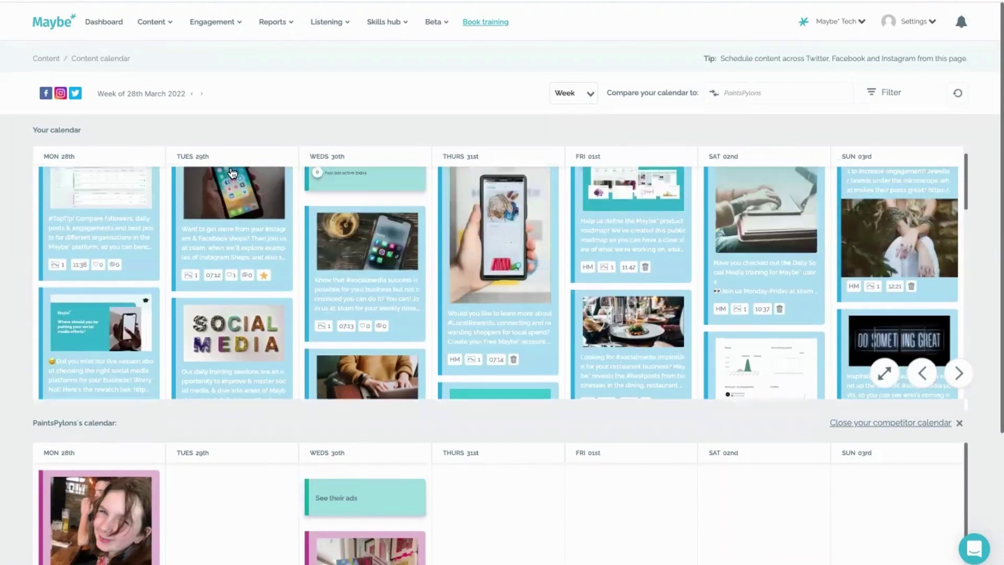
Step: Switch to the week of 21st March 2022 and duplicate PaintsPylons's Friday mug post
{"action": "left_click", "coordinate": [177, 94]}
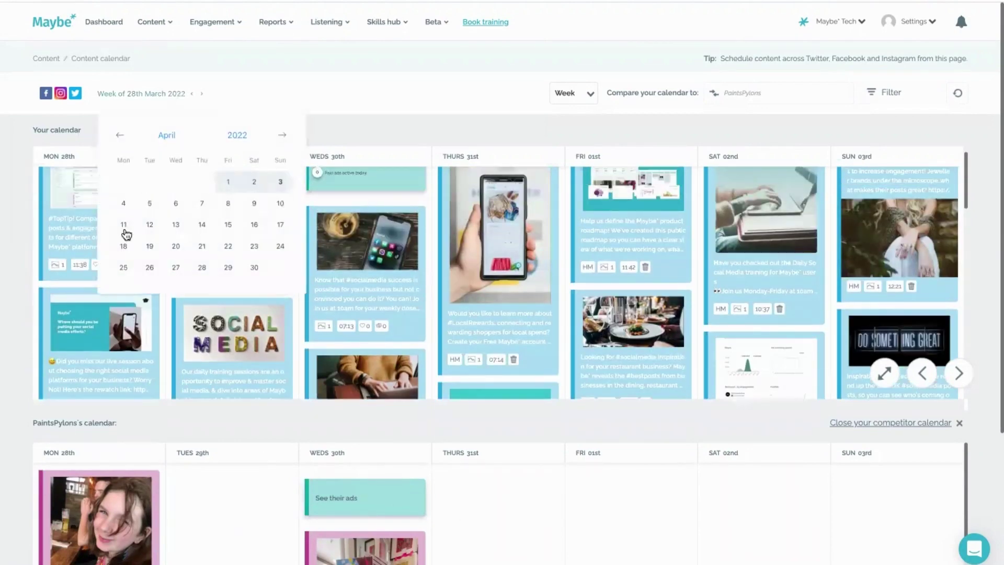
{"action": "left_click", "coordinate": [119, 135]}
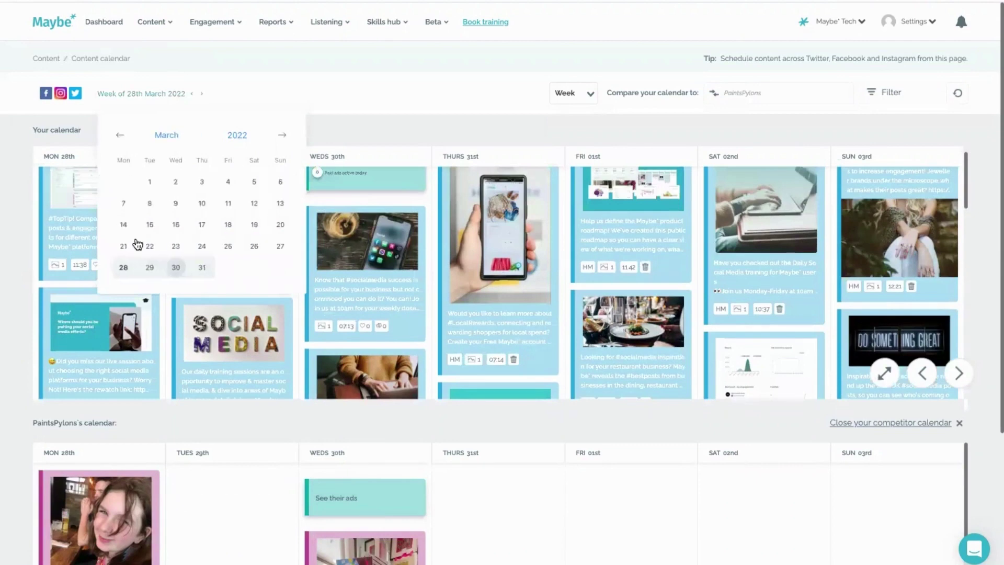
{"action": "left_click", "coordinate": [127, 248]}
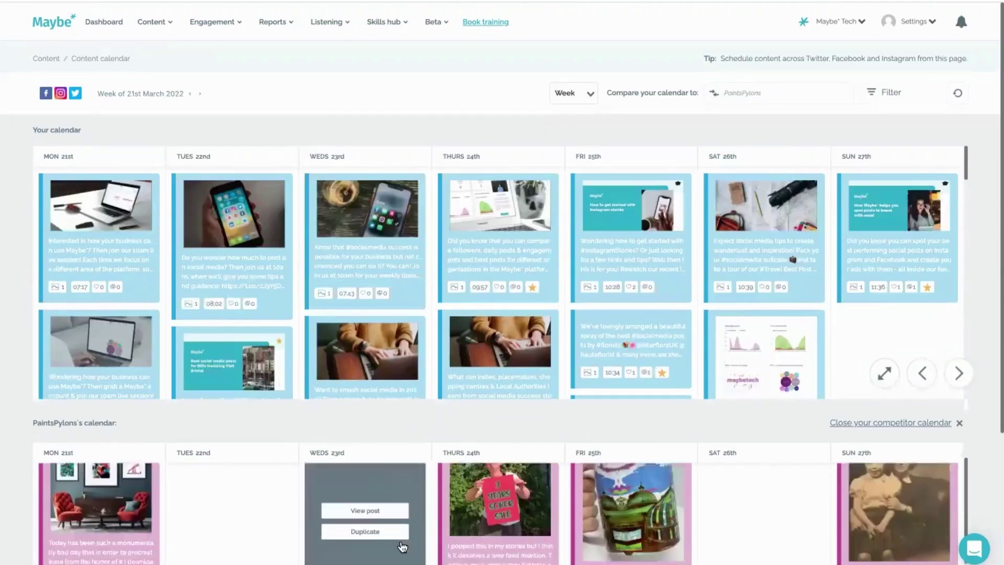
{"action": "scroll", "coordinate": [402, 544], "scroll_direction": "down", "scroll_amount": 2}
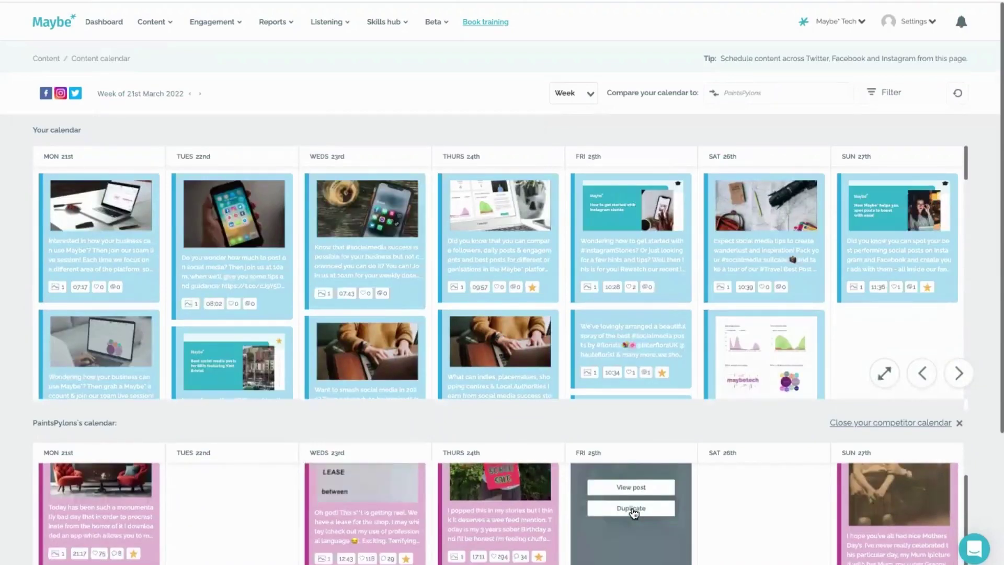
{"action": "left_click", "coordinate": [633, 512]}
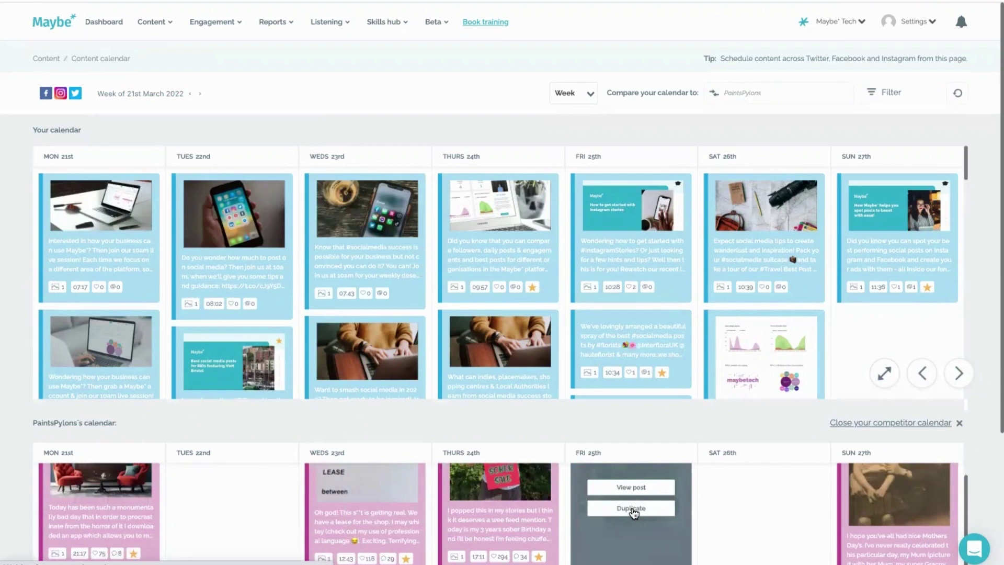